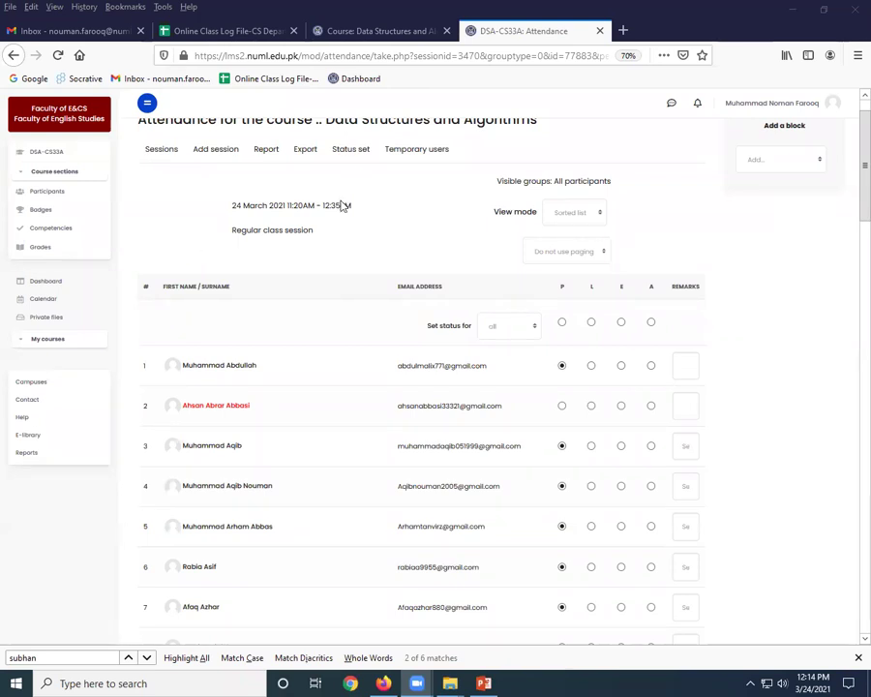
# Step: Find the student in row 48 by searching the page for part of the first name, and mark that student present (P)
pyautogui.click(38, 657)
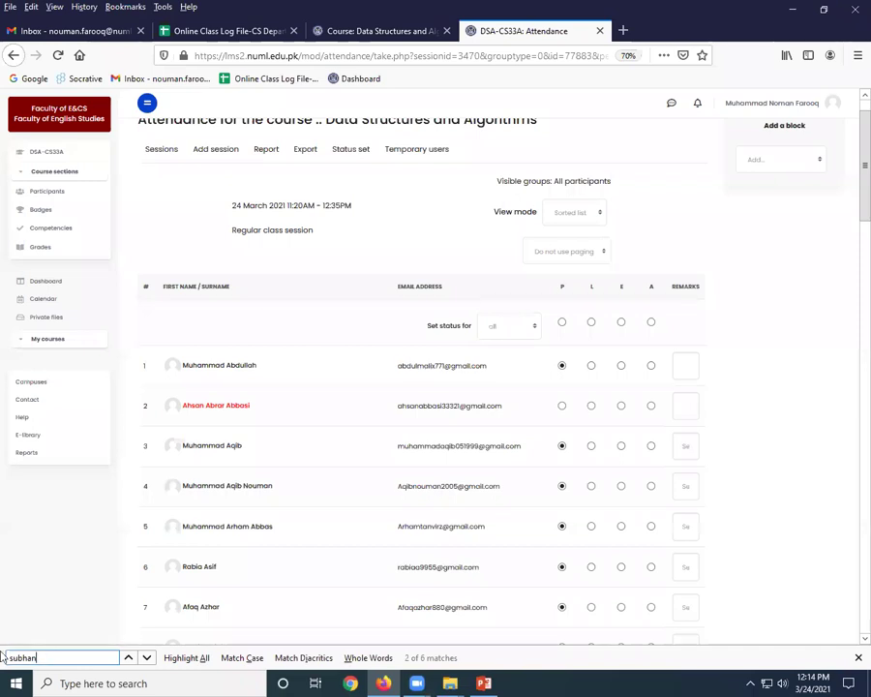
pyautogui.scroll(-3, 241, 428)
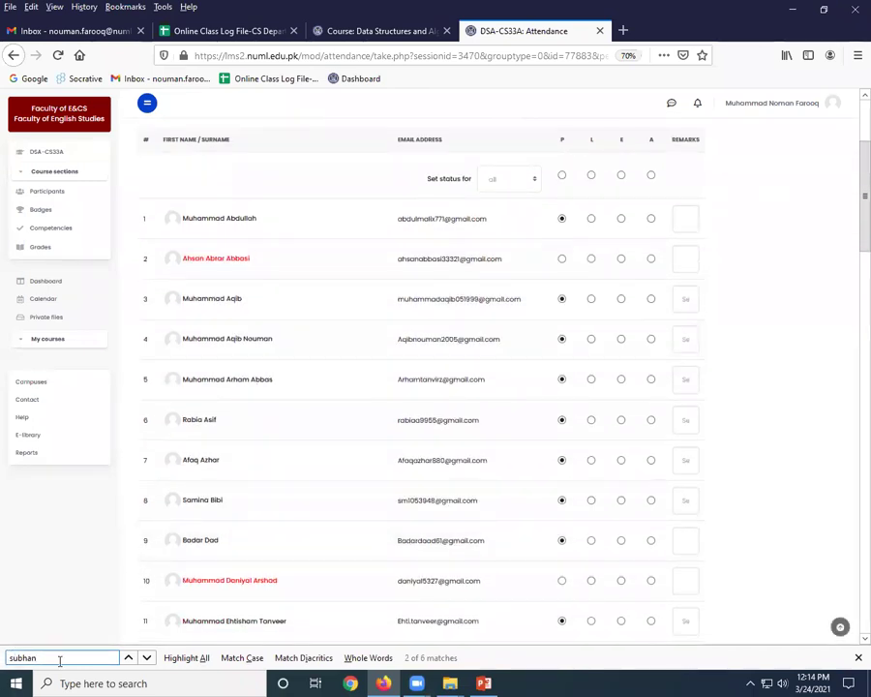
pyautogui.press('BackSpace')
pyautogui.press('BackSpace')
pyautogui.press('BackSpace')
pyautogui.press('BackSpace')
pyautogui.press('BackSpace')
pyautogui.press('BackSpace')
pyautogui.write('w')
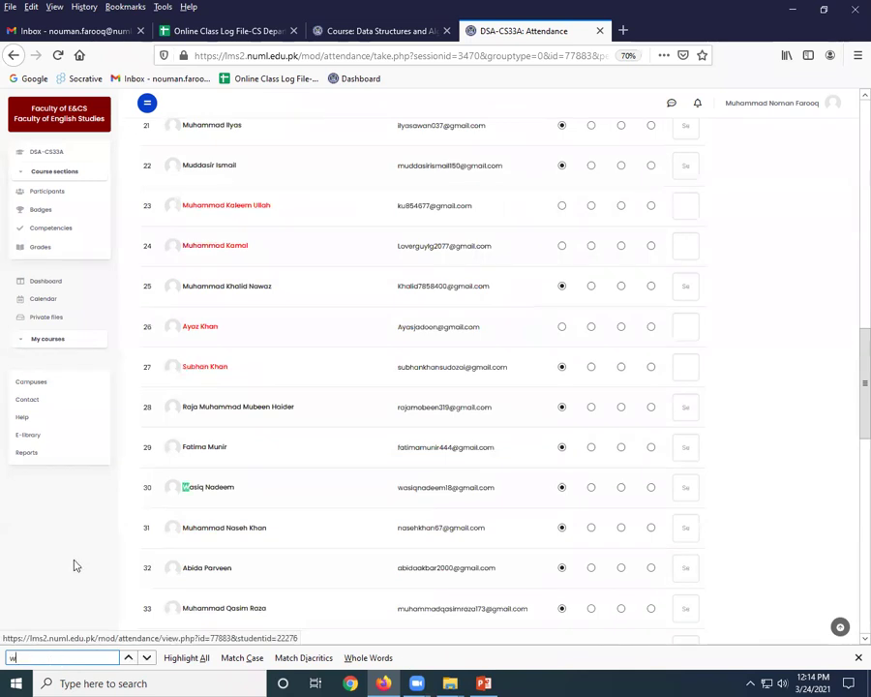
pyautogui.write('aq')
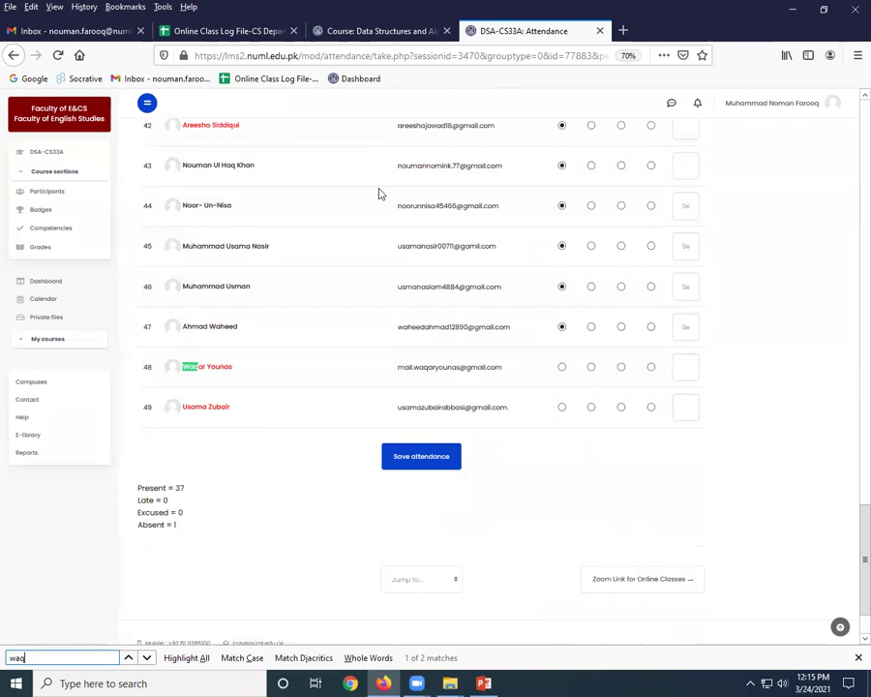
pyautogui.click(562, 367)
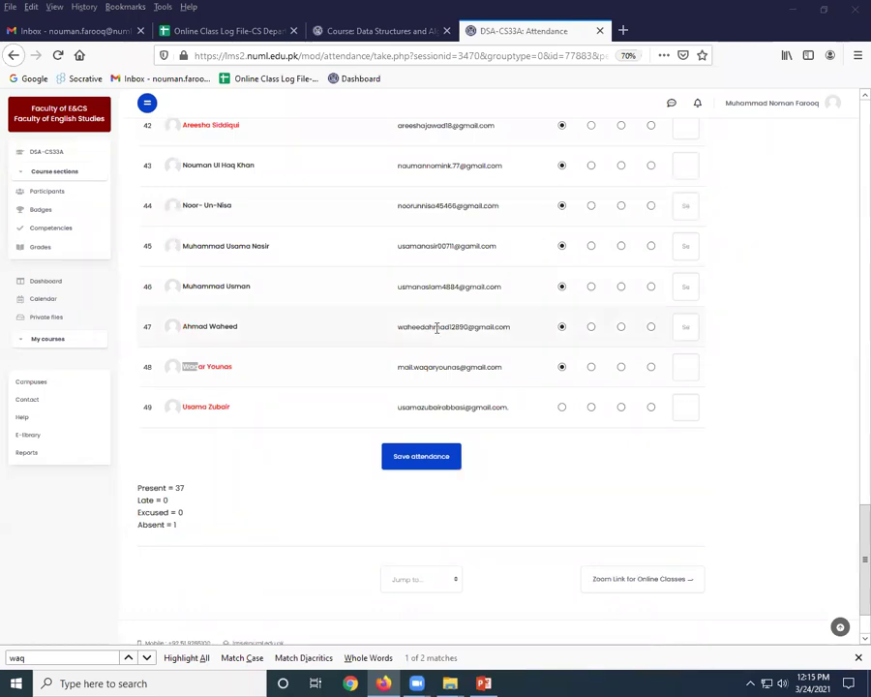
# Step: Review the second half of the attendance list, about rows 25 to 49, for students without a status
pyautogui.scroll(3, 313, 326)
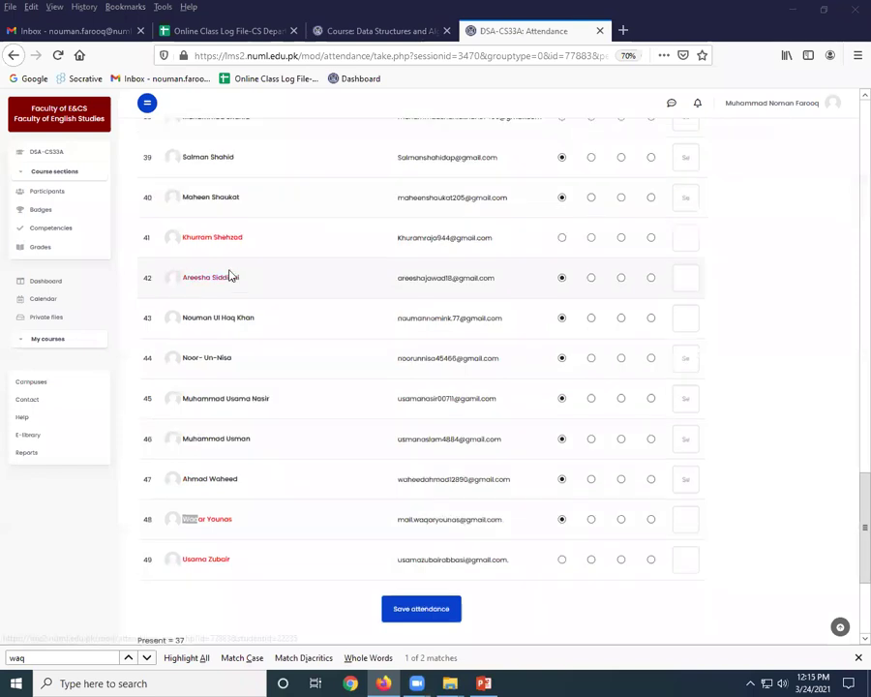
pyautogui.scroll(9, 257, 296)
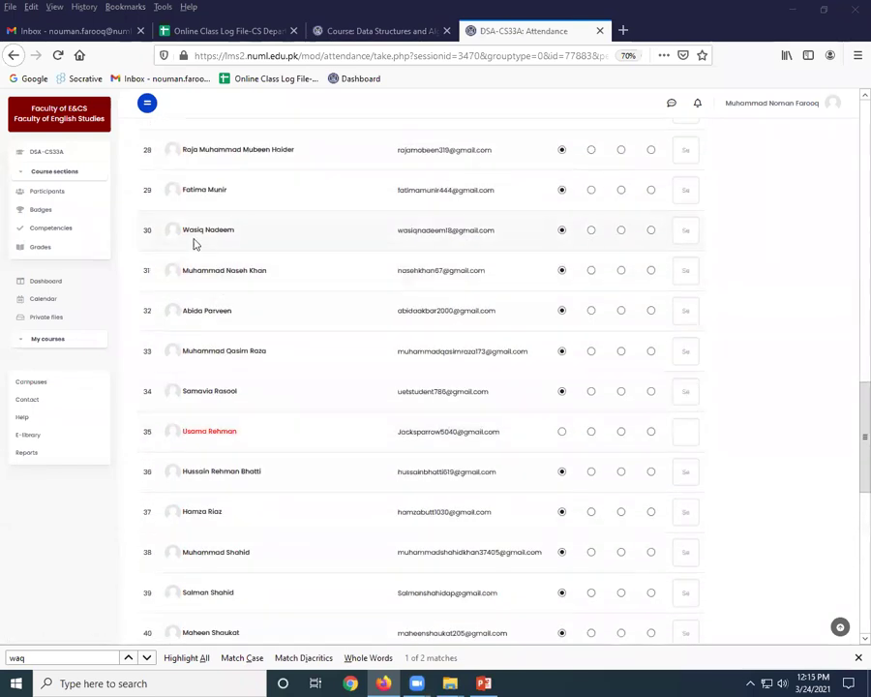
pyautogui.scroll(2, 204, 271)
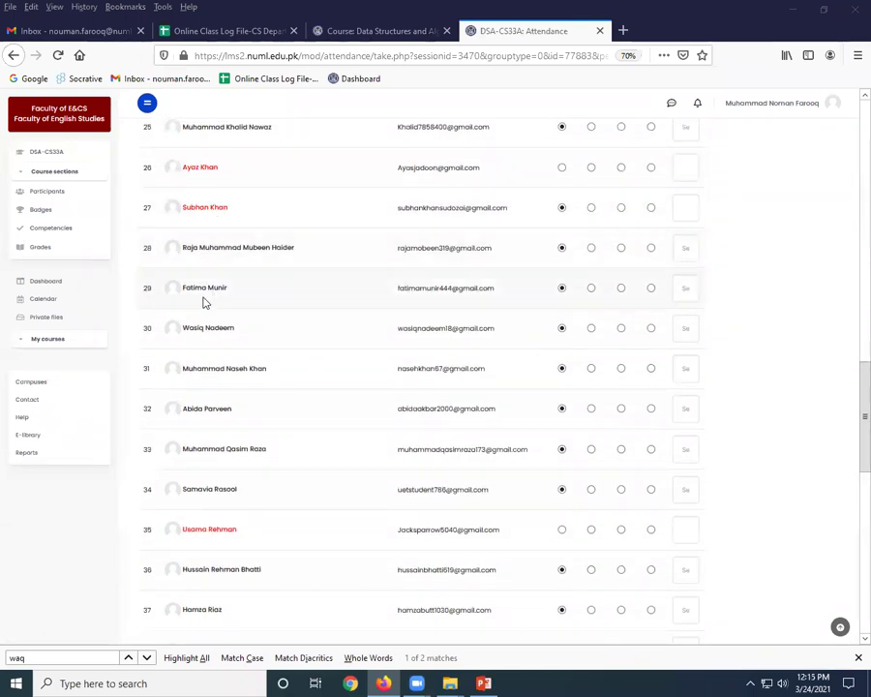
pyautogui.scroll(1, 203, 304)
pyautogui.scroll(-2, 205, 304)
pyautogui.scroll(1, 218, 160)
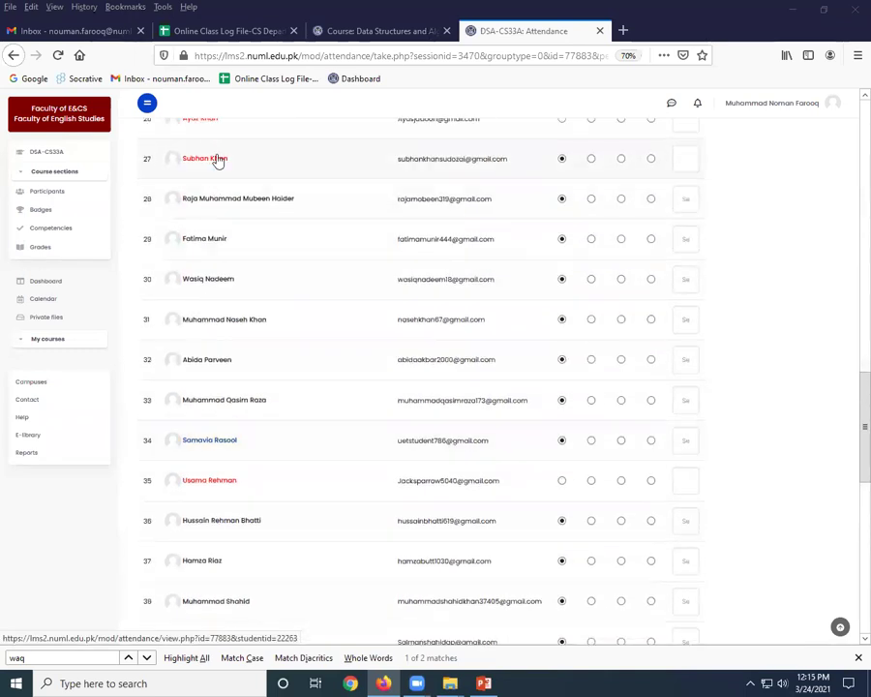
pyautogui.scroll(1, 293, 213)
pyautogui.scroll(-1, 286, 339)
pyautogui.scroll(-5, 285, 338)
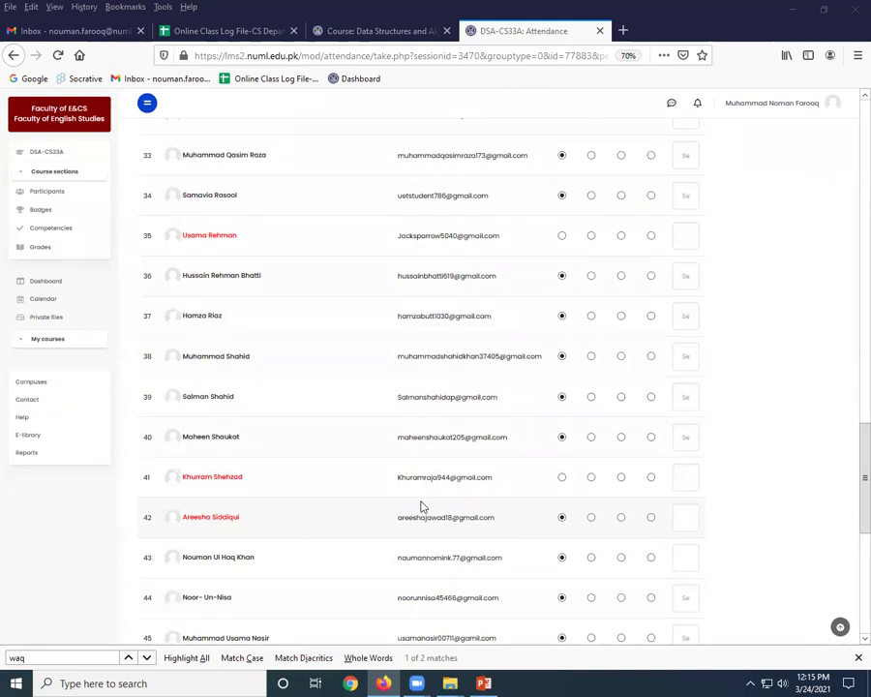
# Step: Check the first half of the attendance list for students highlighted in red and statuses left unset
pyautogui.scroll(7, 356, 485)
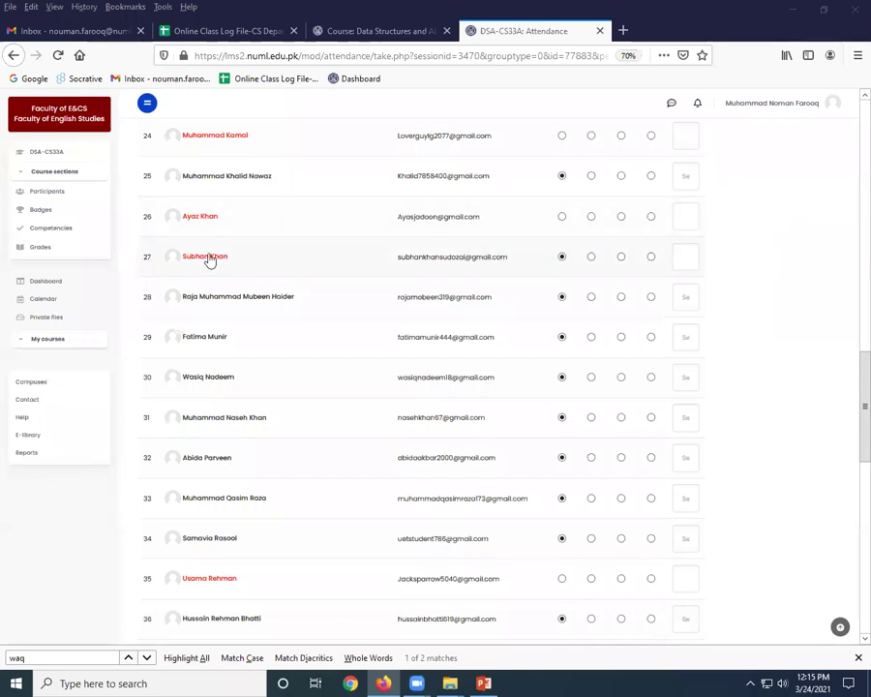
pyautogui.scroll(1, 296, 301)
pyautogui.scroll(10, 296, 302)
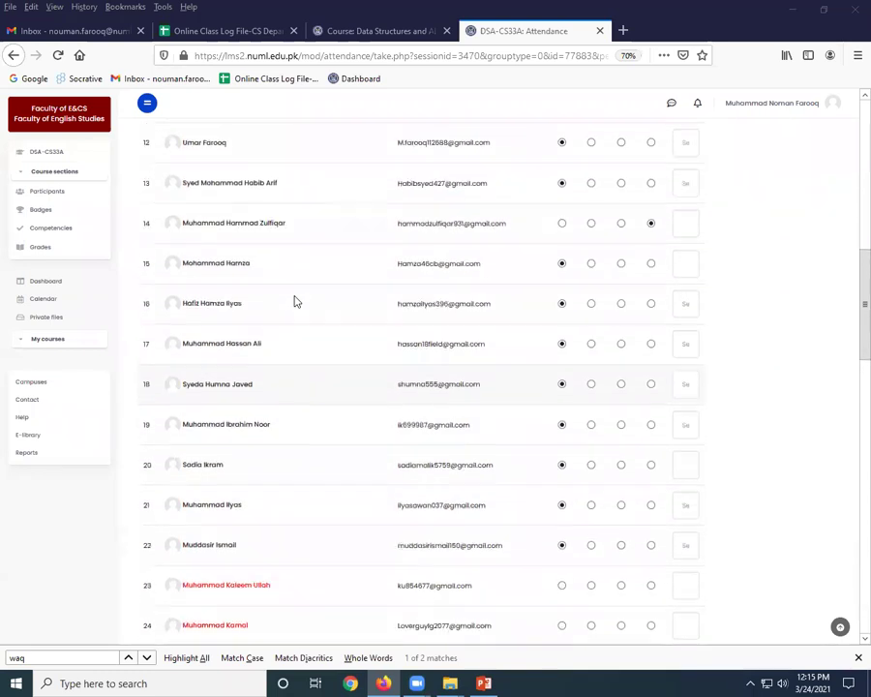
pyautogui.scroll(9, 296, 302)
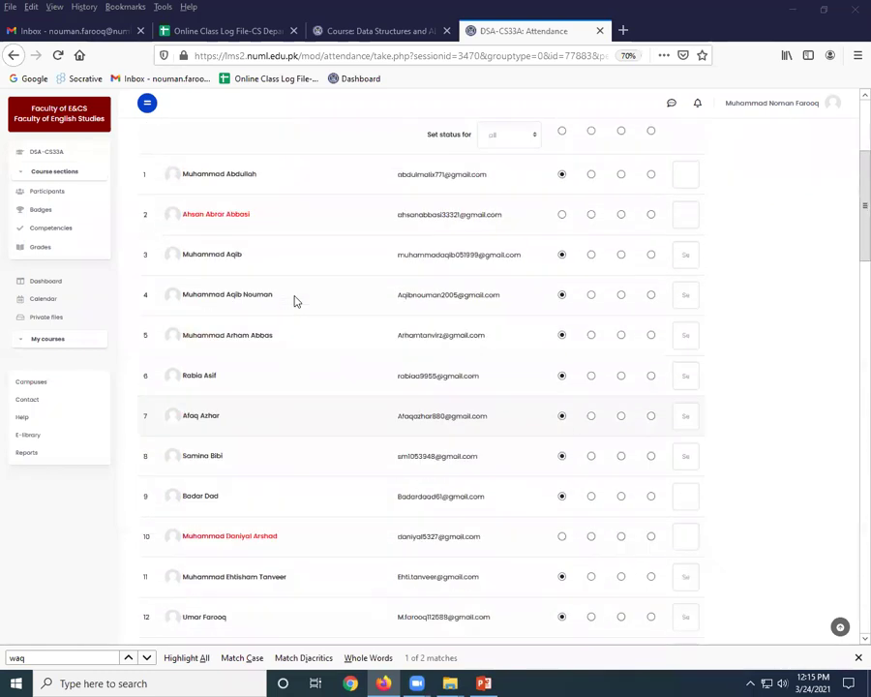
pyautogui.scroll(-3, 296, 302)
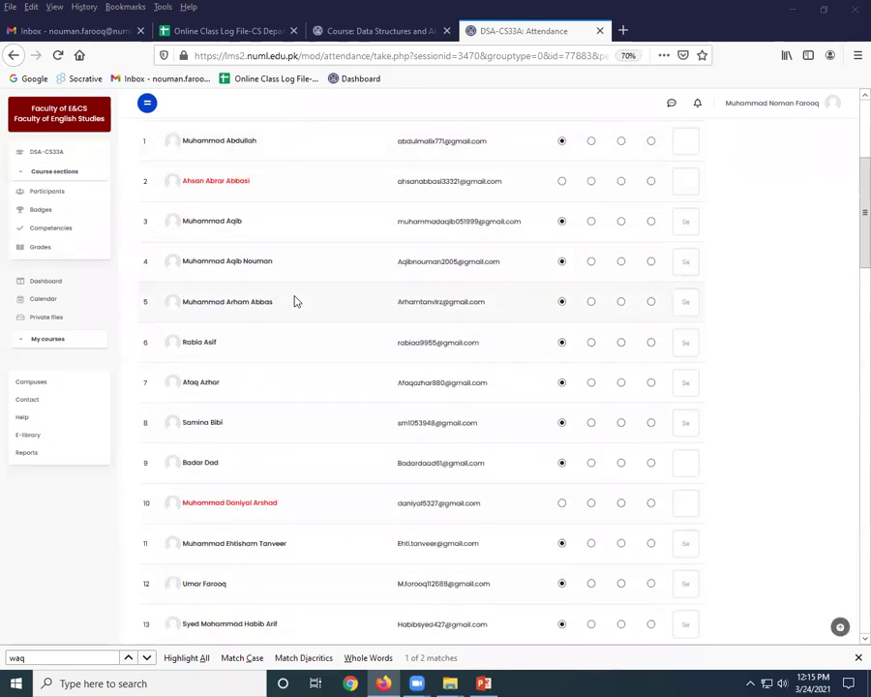
pyautogui.scroll(-12, 296, 302)
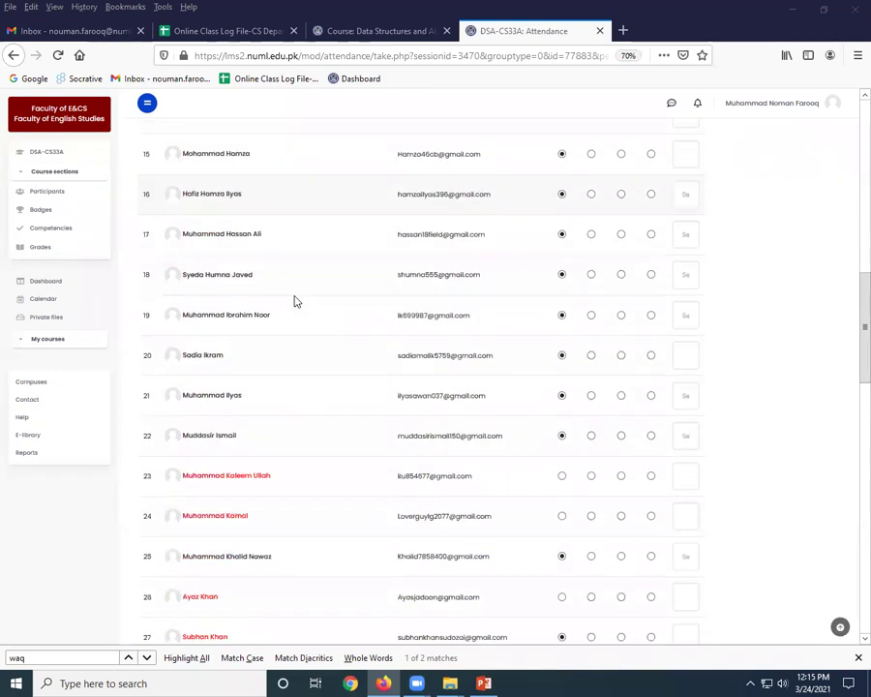
pyautogui.scroll(-2, 295, 300)
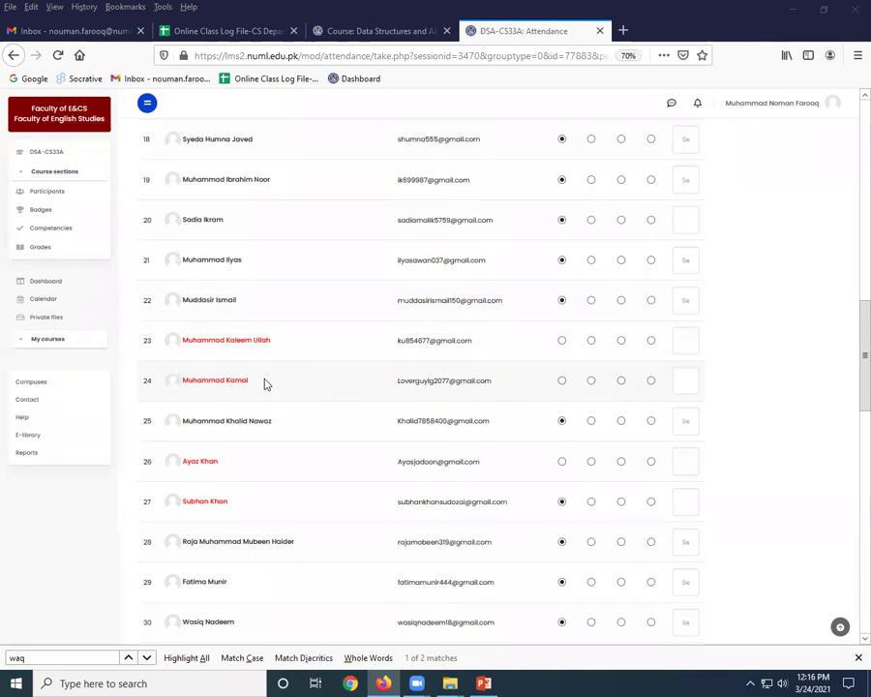
pyautogui.scroll(-2, 265, 385)
pyautogui.scroll(5, 265, 384)
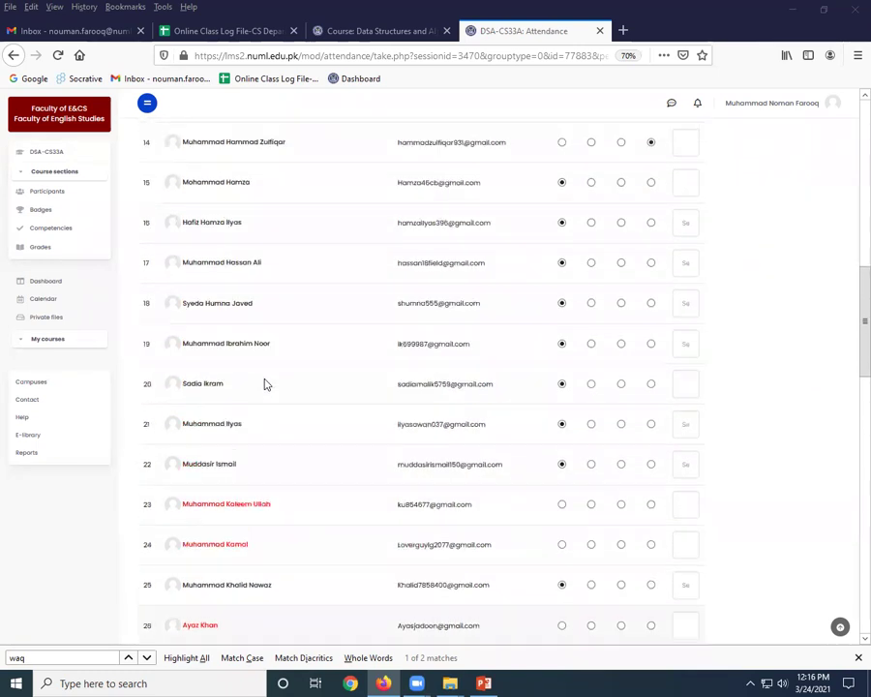
pyautogui.scroll(2, 265, 384)
pyautogui.scroll(2, 265, 384)
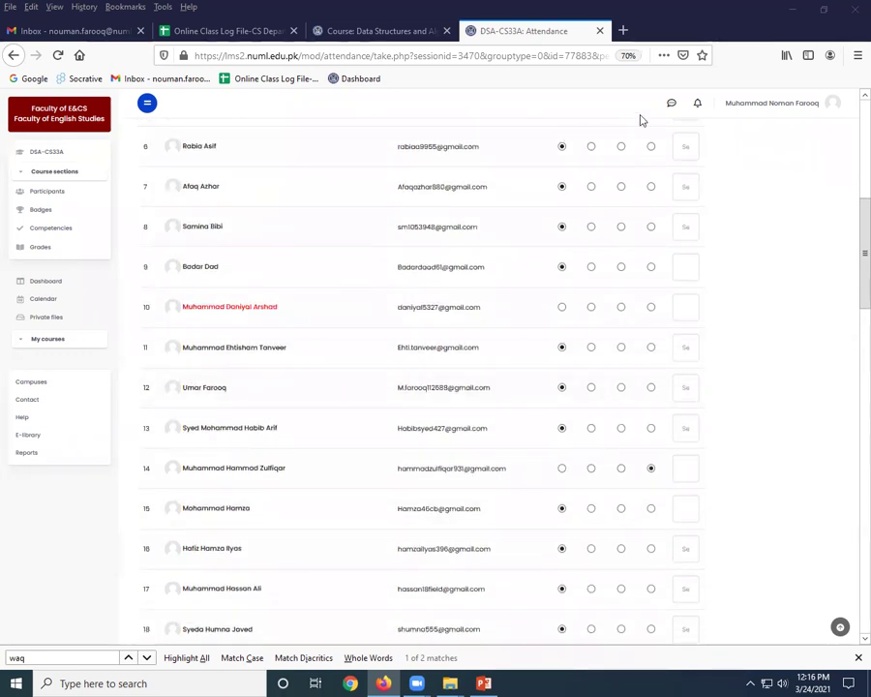
# Step: Go through the attendance list once more down to row 49, rechecking the highlighted students and their marks
pyautogui.scroll(-5, 441, 242)
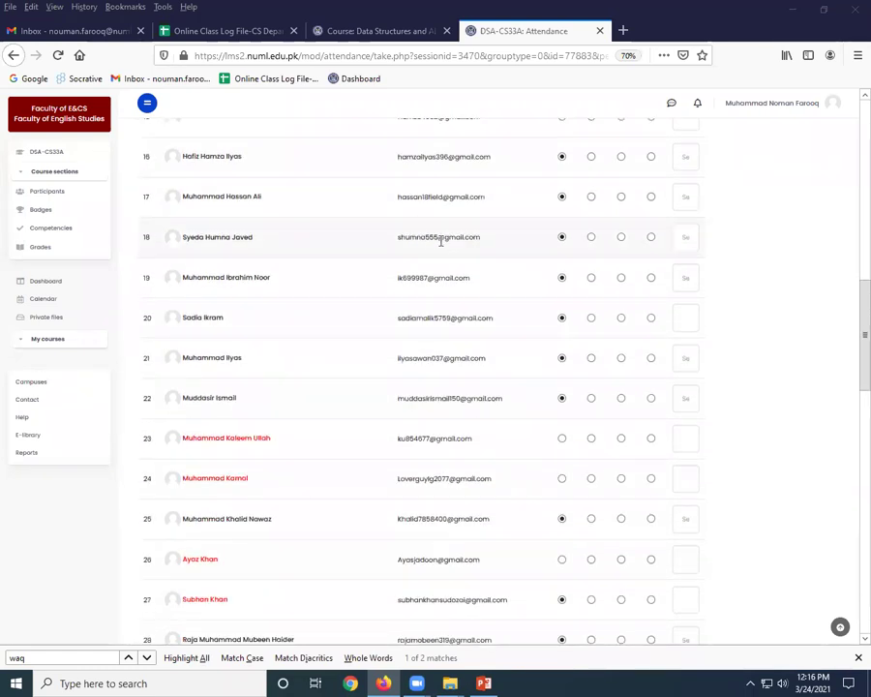
pyautogui.scroll(-5, 441, 242)
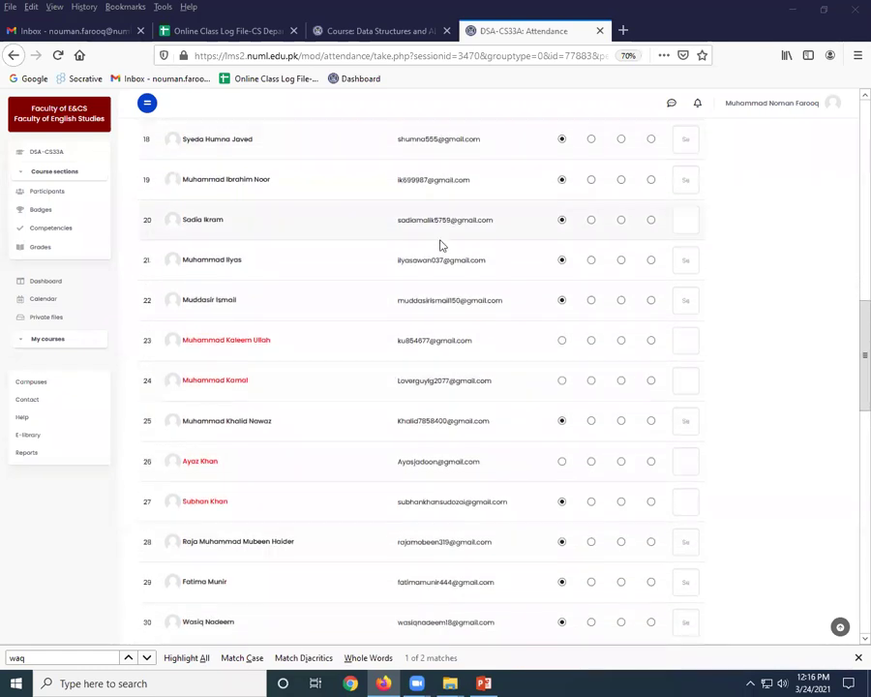
pyautogui.scroll(-2, 441, 243)
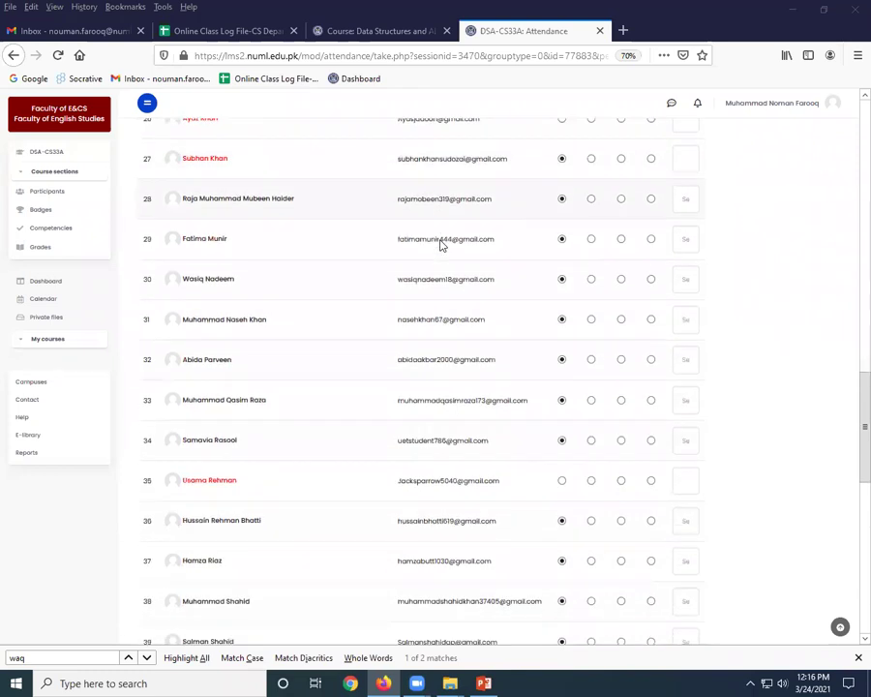
pyautogui.scroll(-1, 441, 244)
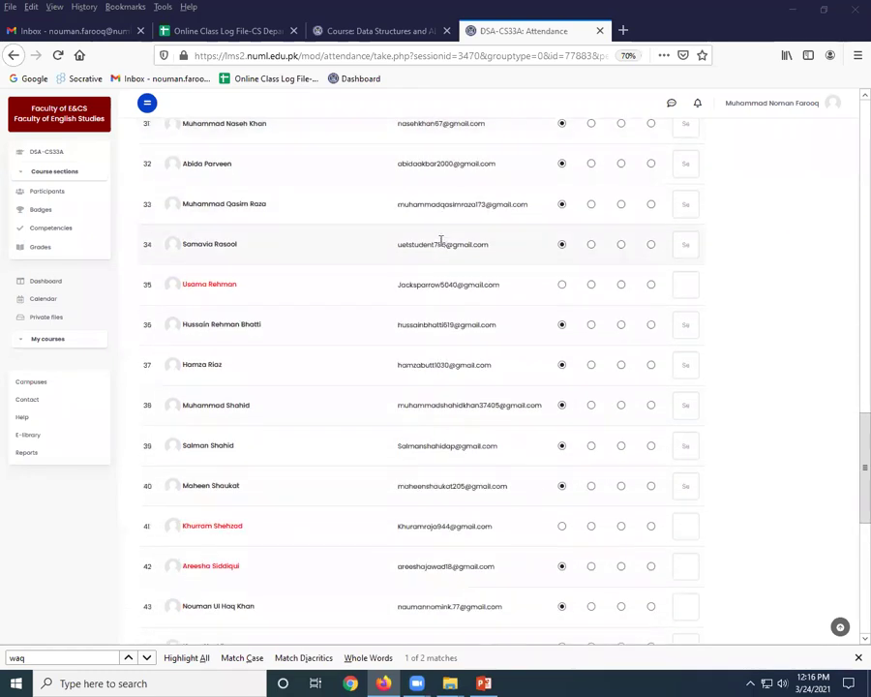
pyautogui.scroll(-2, 442, 244)
pyautogui.scroll(-3, 441, 244)
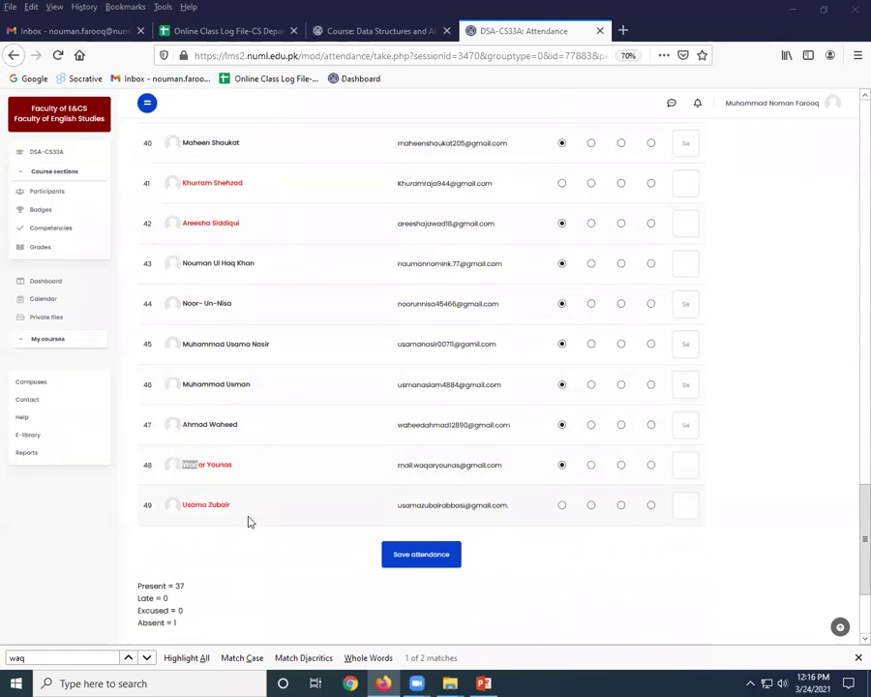
pyautogui.click(246, 538)
pyautogui.scroll(5, 213, 217)
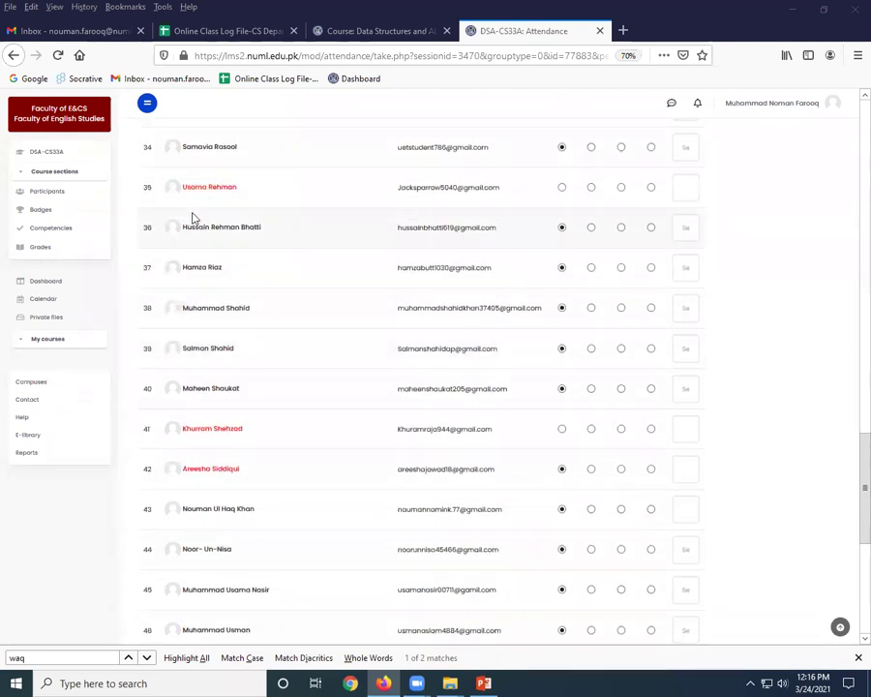
pyautogui.scroll(3, 242, 234)
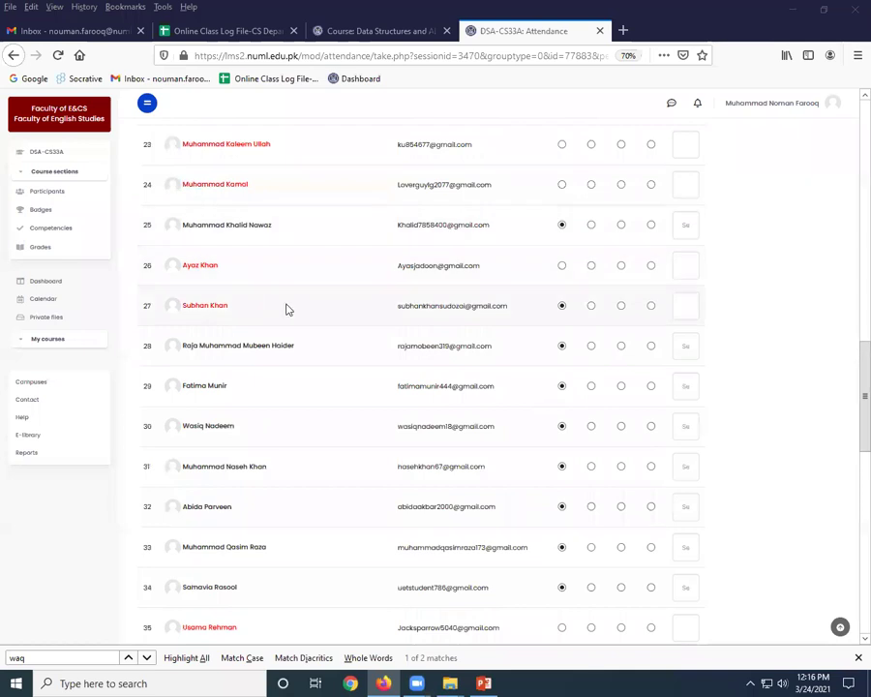
# Step: Save the attendance for the 24 March 2021 class session
pyautogui.scroll(-7, 490, 366)
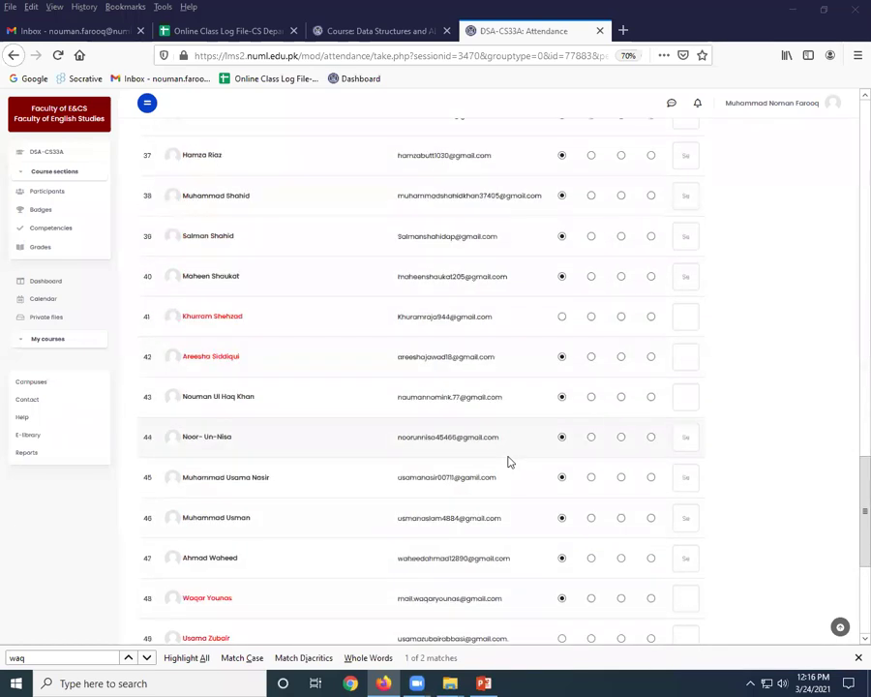
pyautogui.scroll(-5, 416, 387)
pyautogui.click(422, 376)
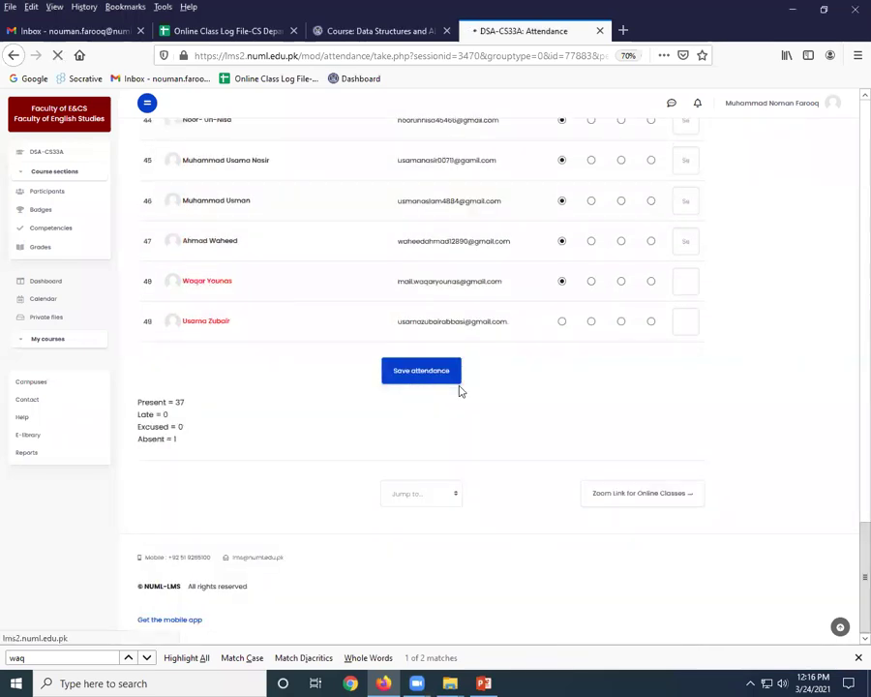
# Step: Reopen the attendance sheet of the Wed 24 Mar 2021 11:20AM - 12:35PM regular class session for changes
pyautogui.click(651, 411)
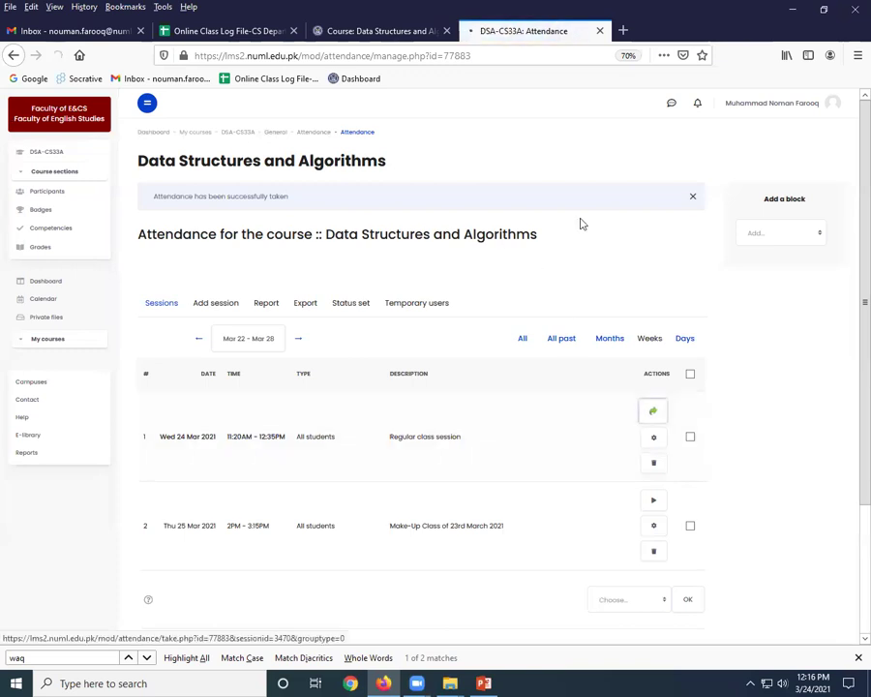
pyautogui.click(548, 354)
pyautogui.click(548, 365)
# Step: Examine the saved attendance sheet for the students still unmarked and the status totals below the list
pyautogui.scroll(-10, 343, 282)
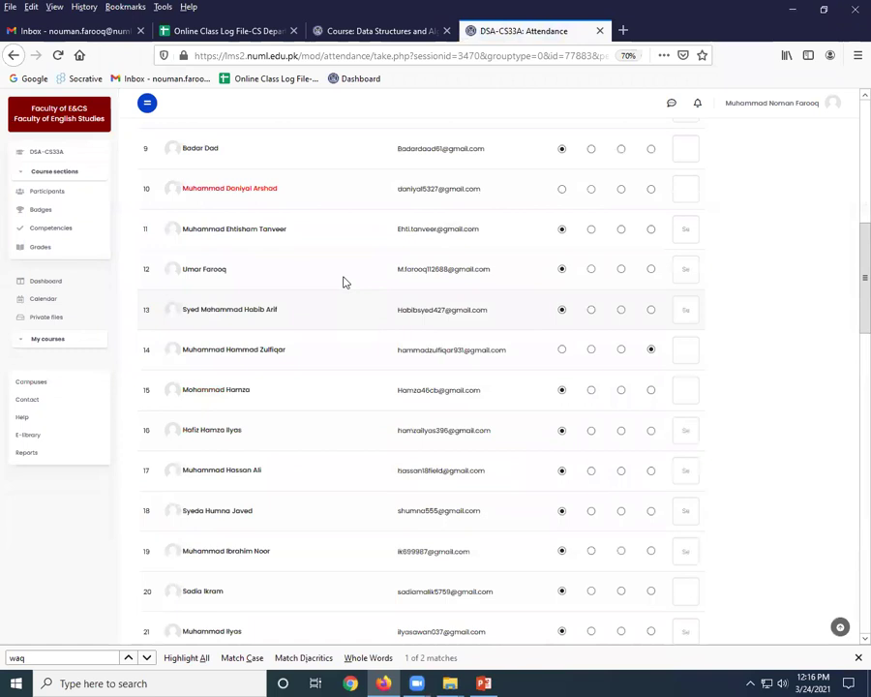
pyautogui.scroll(-3, 343, 282)
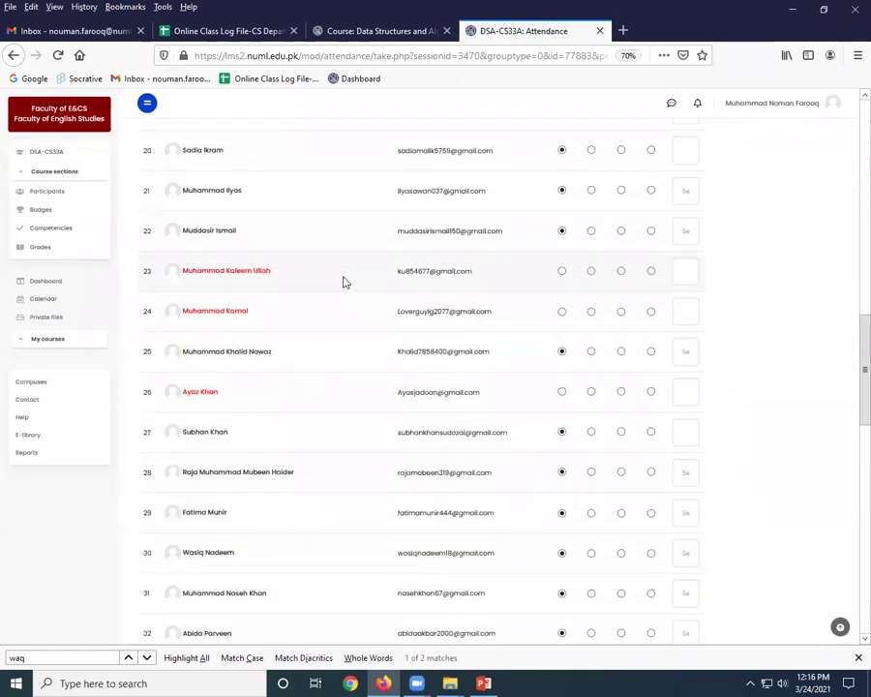
pyautogui.scroll(-9, 344, 282)
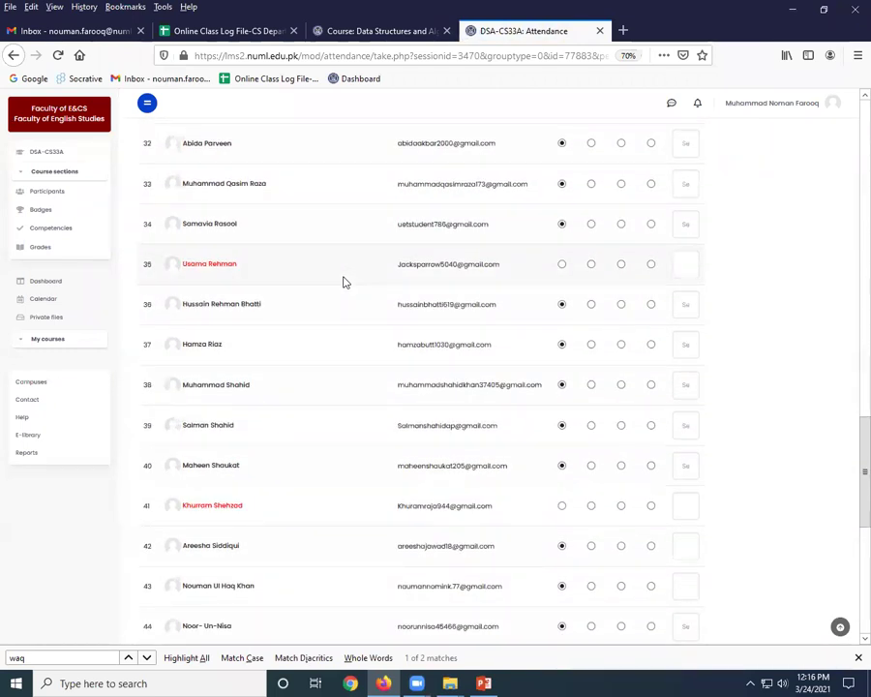
pyautogui.scroll(-6, 344, 283)
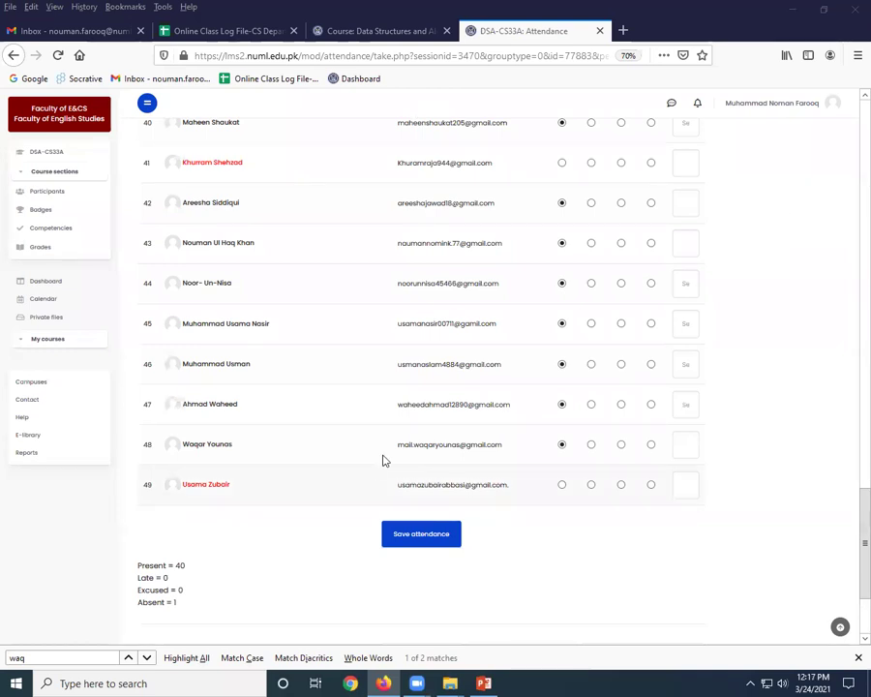
pyautogui.scroll(5, 383, 459)
pyautogui.scroll(6, 404, 448)
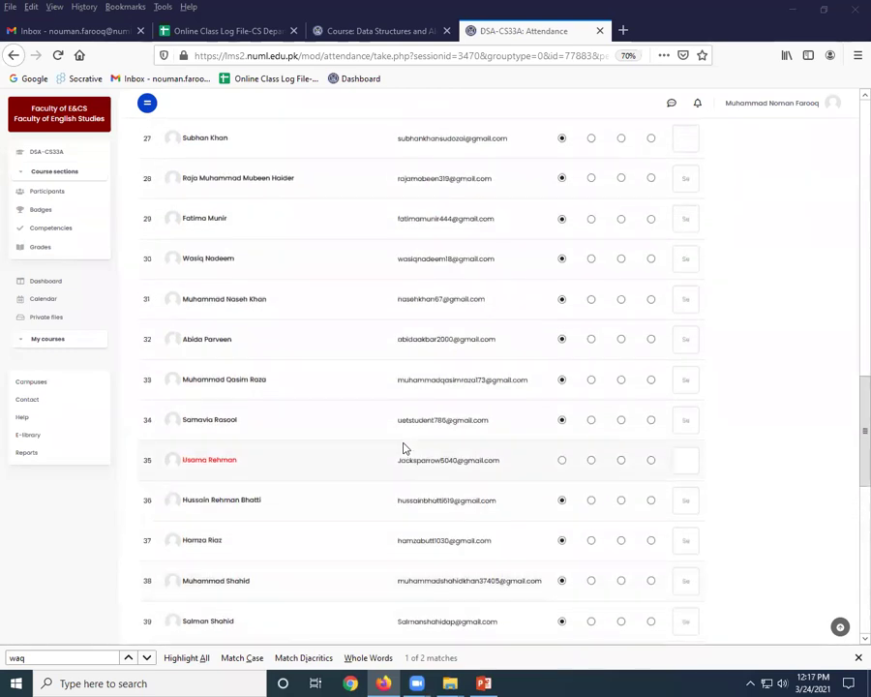
pyautogui.scroll(6, 405, 448)
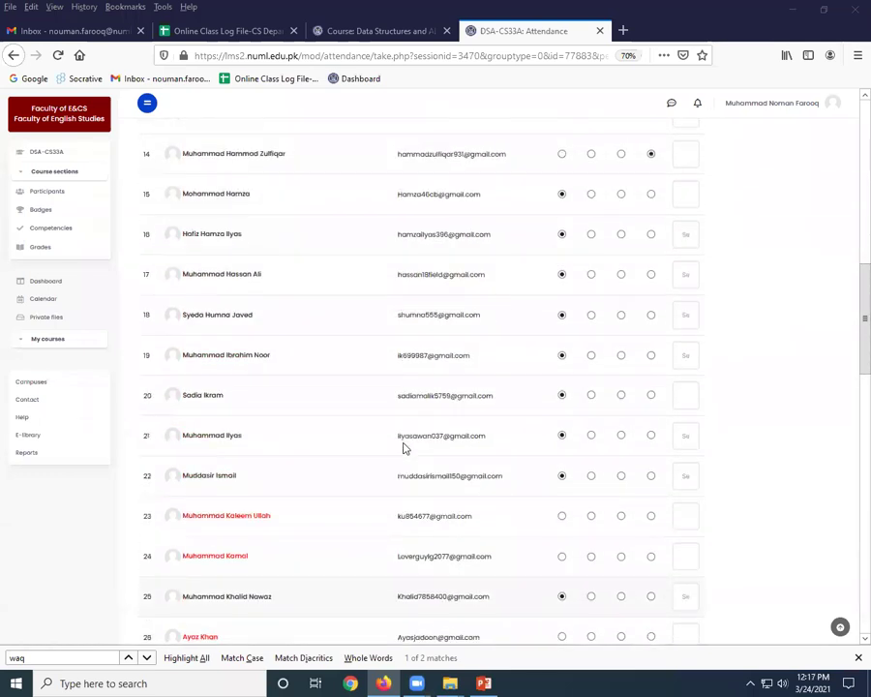
pyautogui.scroll(5, 404, 448)
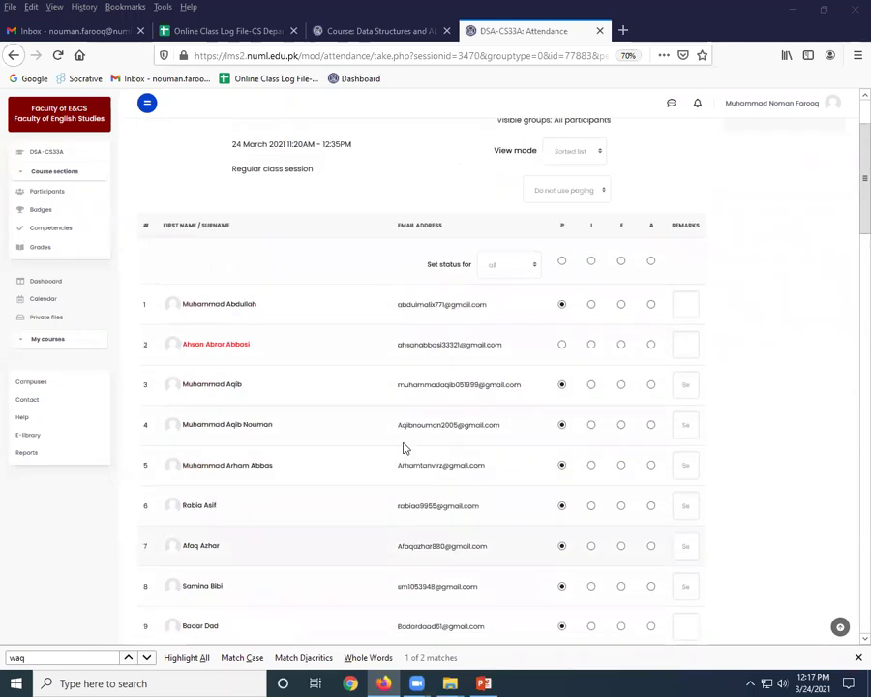
# Step: Mark the unmarked student in row 2 as present and save the attendance for the 24 March 2021 session
pyautogui.click(561, 357)
pyautogui.scroll(-12, 396, 461)
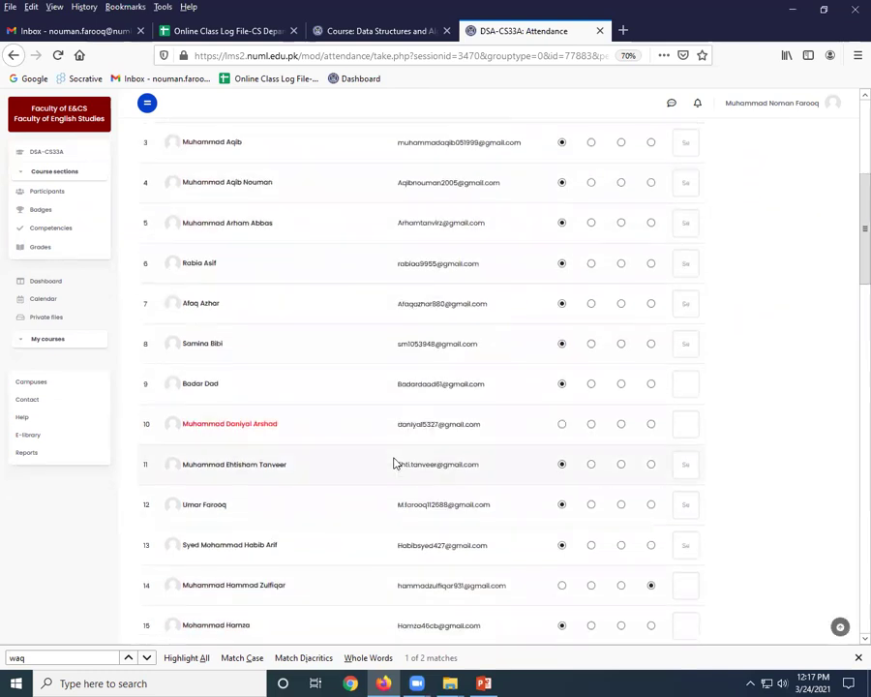
pyautogui.scroll(-8, 394, 464)
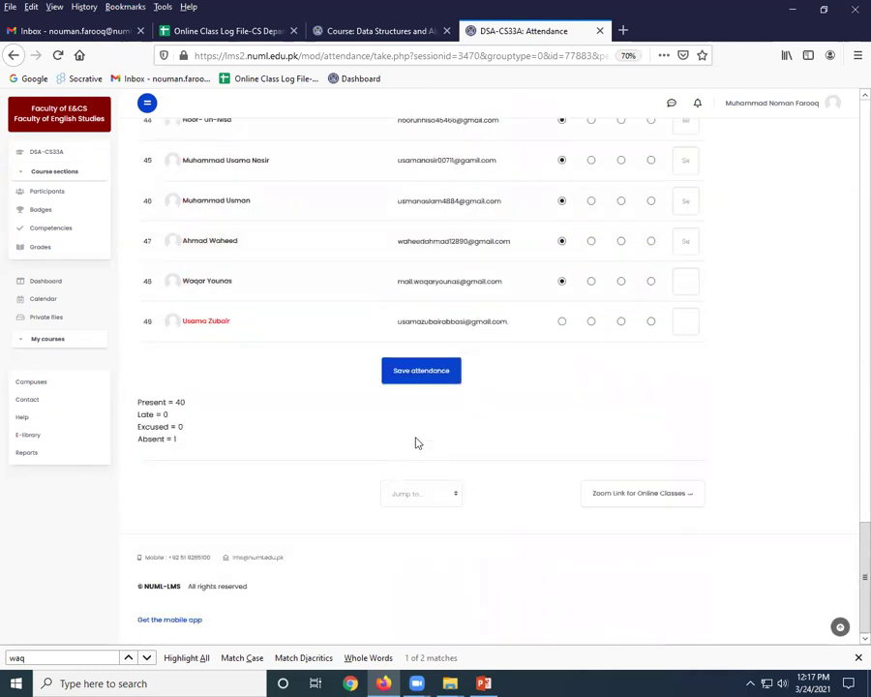
pyautogui.click(423, 377)
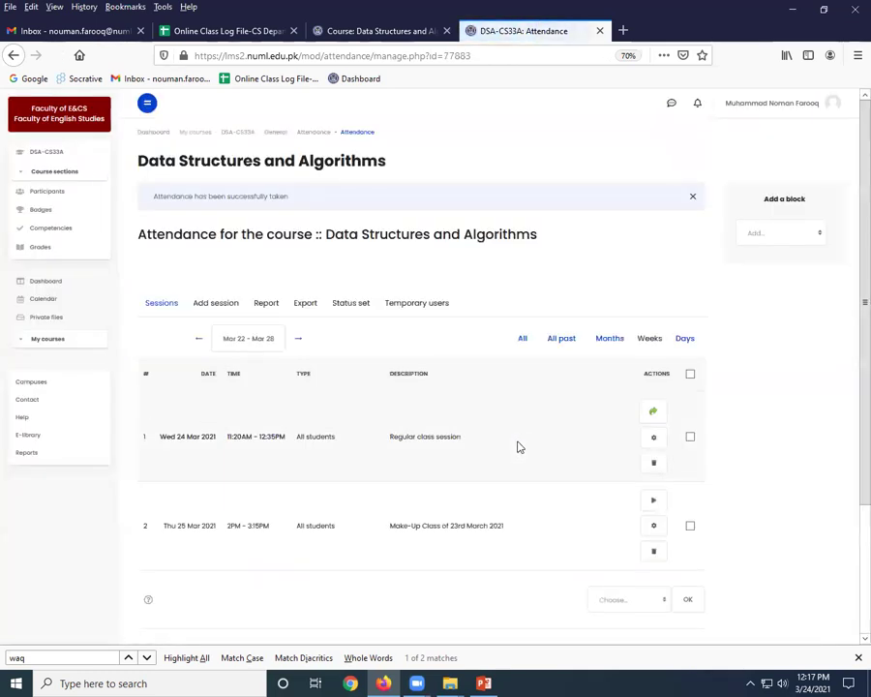
# Step: Reopen the Wed 24 Mar 2021 session's attendance sheet without paging and review the marks down to the status totals
pyautogui.scroll(-3, 542, 407)
pyautogui.click(651, 242)
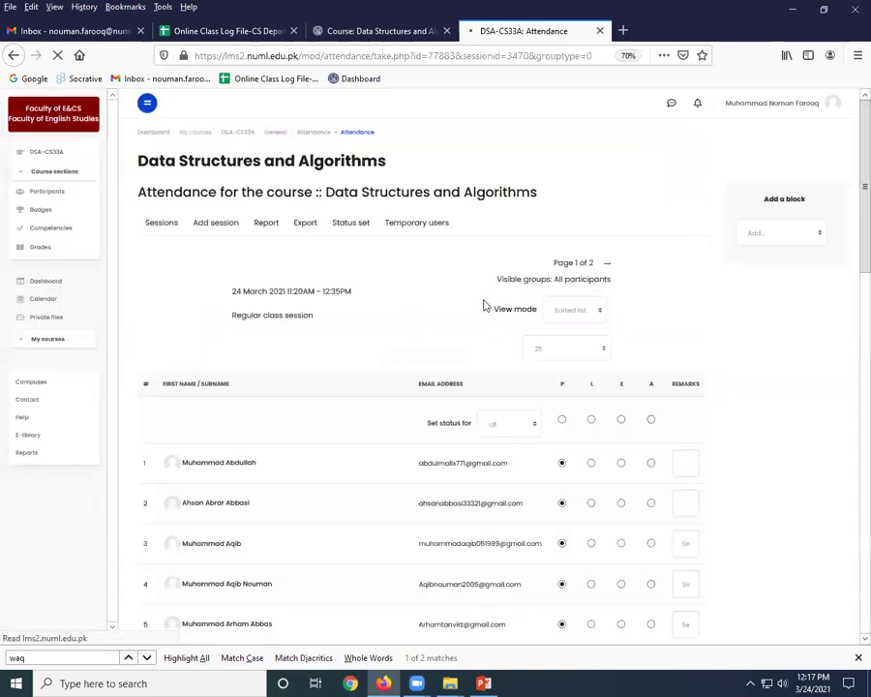
pyautogui.click(542, 350)
pyautogui.click(555, 367)
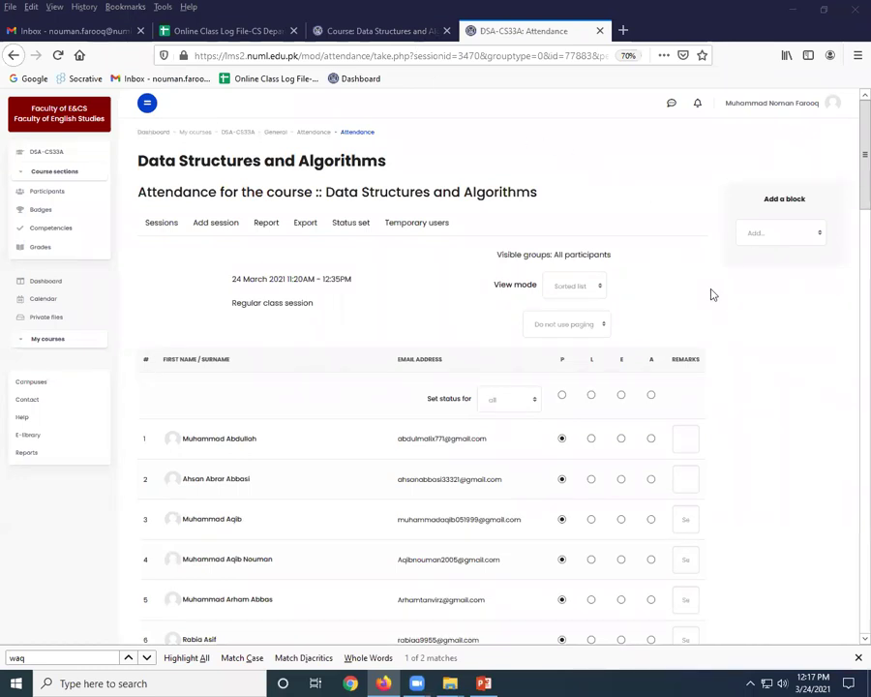
pyautogui.scroll(-3, 711, 292)
pyautogui.scroll(2, 711, 292)
pyautogui.scroll(-20, 711, 294)
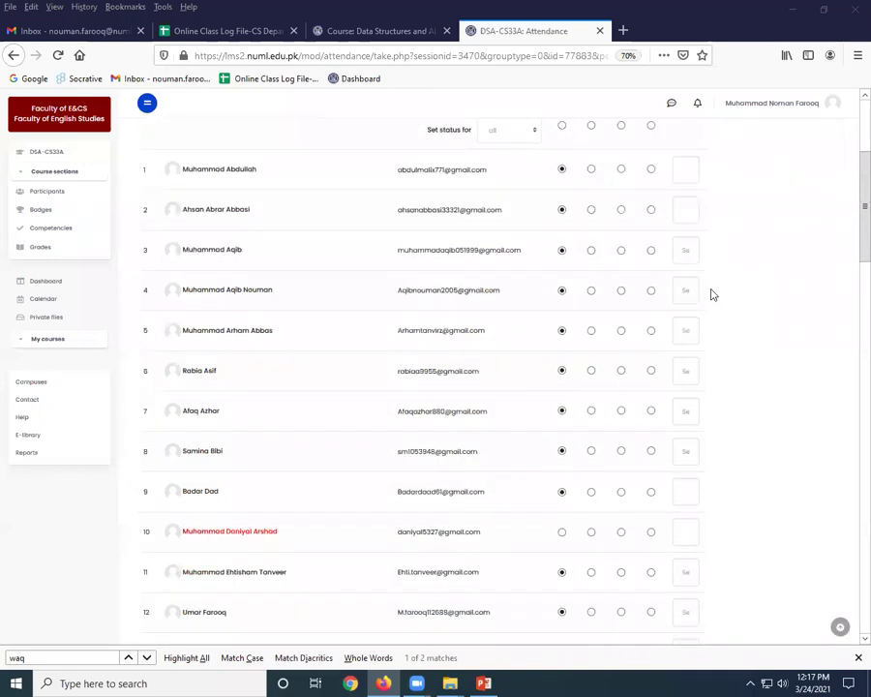
pyautogui.scroll(-5, 709, 295)
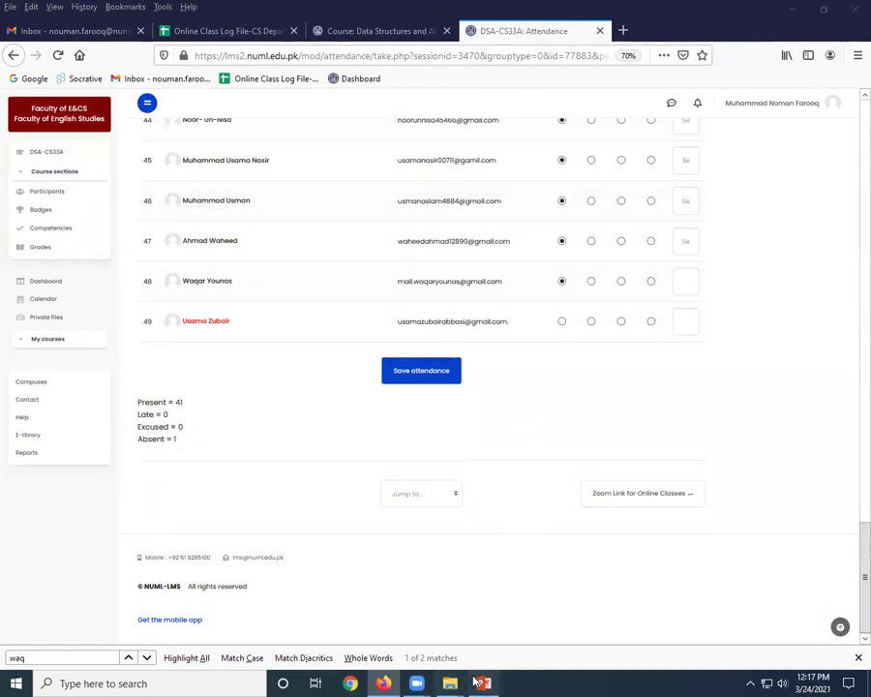
# Step: Switch to the DSA_Lecture_3 presentation in PowerPoint and start the slide show from the current doubly link list slide
pyautogui.hotkey('alt', 'Tab')
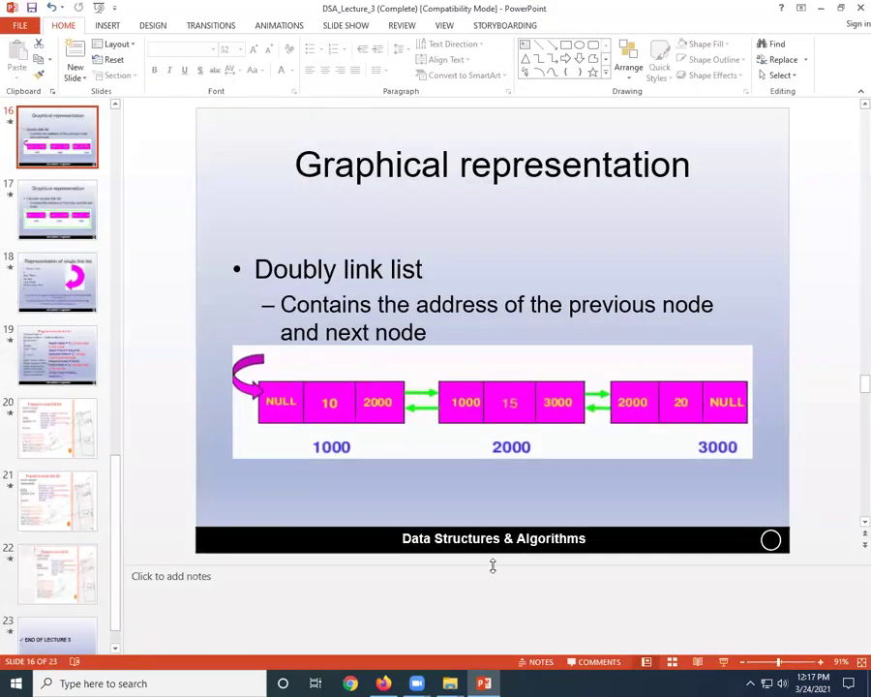
pyautogui.click(722, 662)
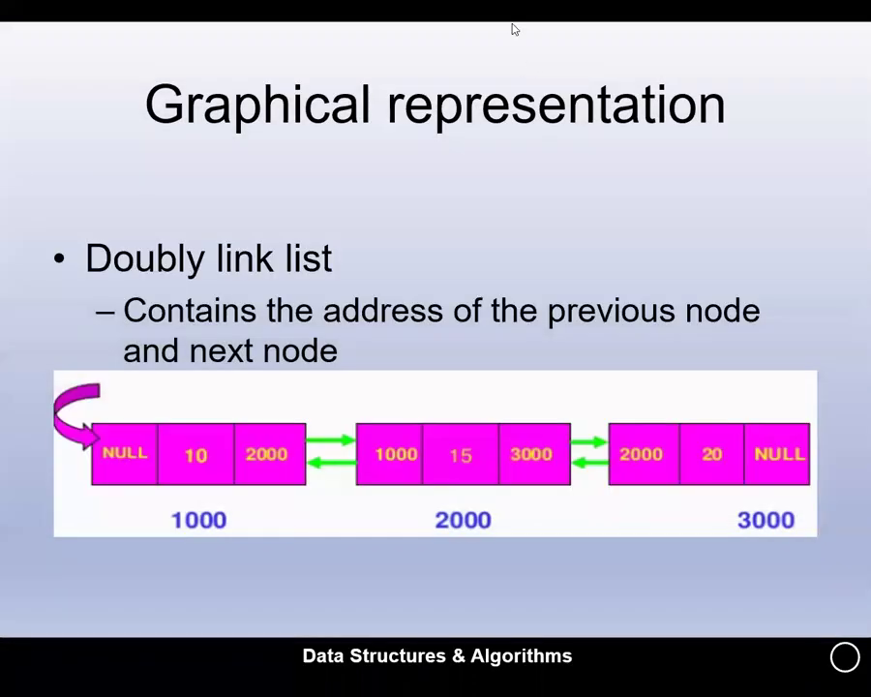